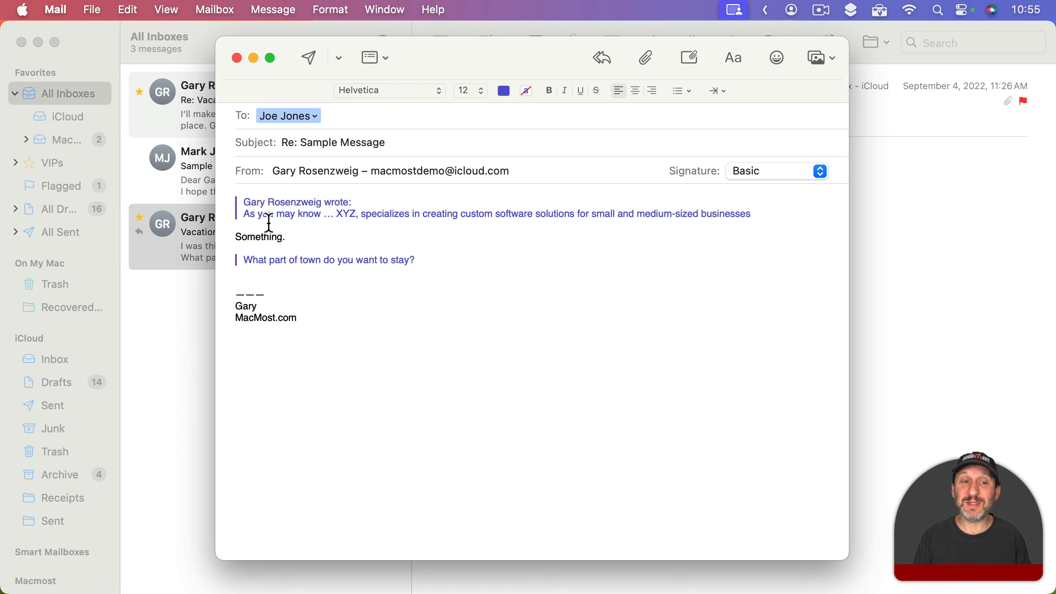
left_click_drag(245, 214, 769, 212)
left_click_drag(285, 238, 227, 237)
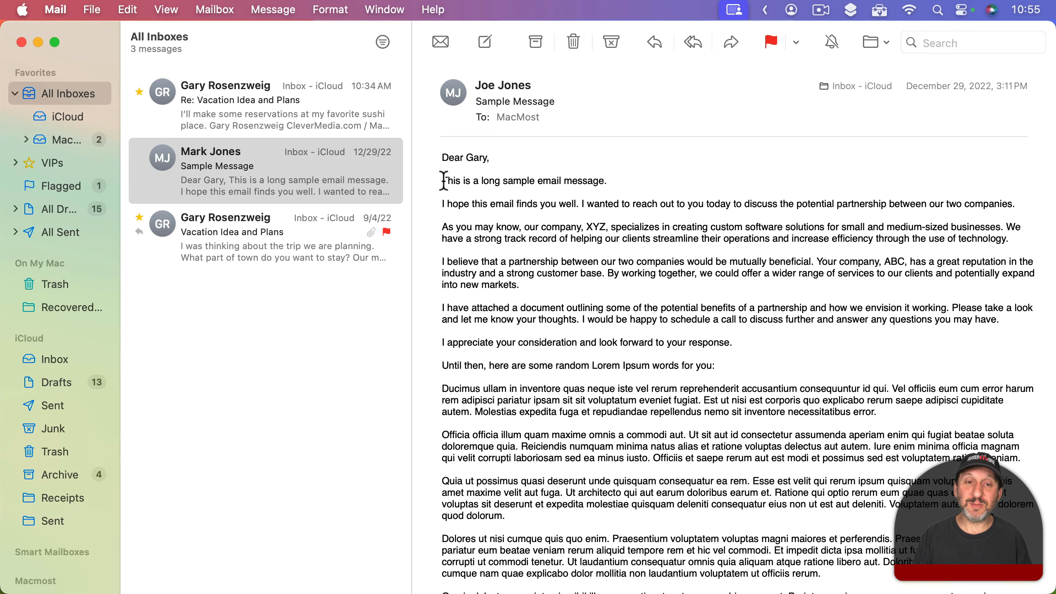
Reply to Sample Message quoting only the passage from "This is a long sample email message." through "I appreciate your consideration and look forward to your response."
left_click_drag(444, 181, 759, 342)
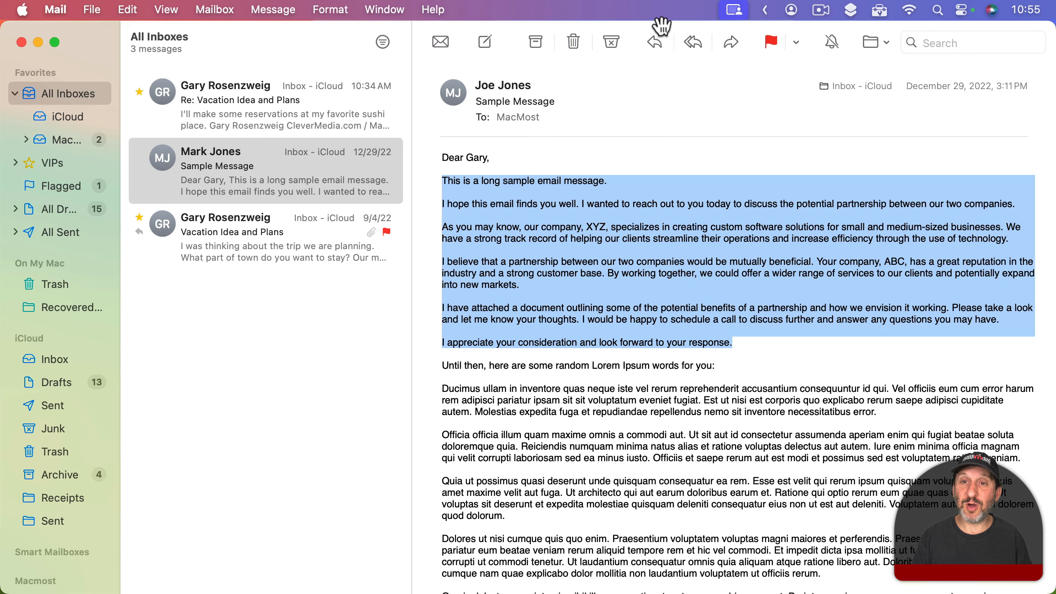
left_click(655, 41)
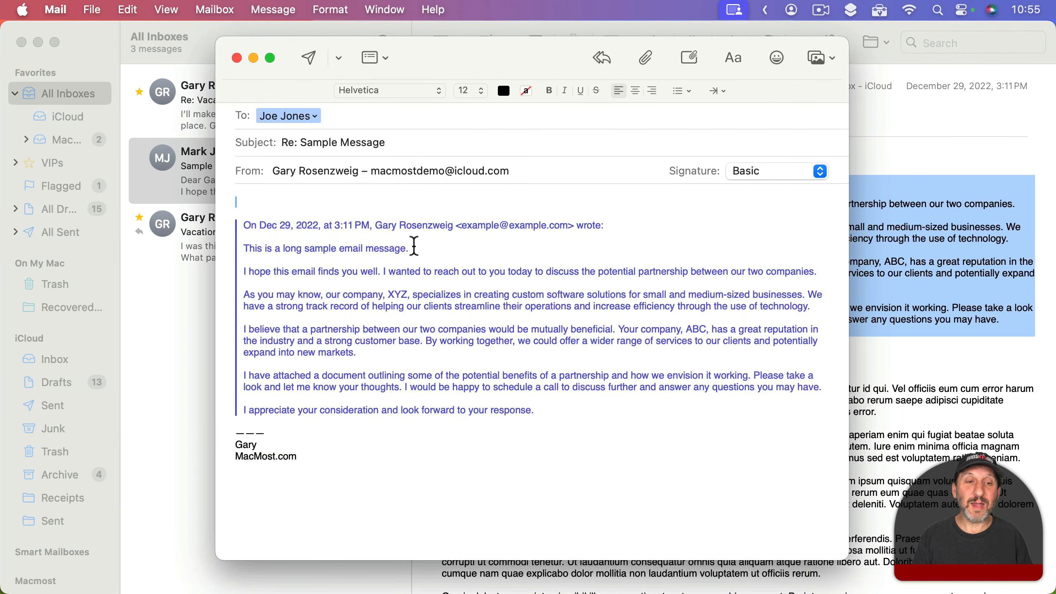
Remove the blank lines above the quote and the "As you may know" paragraph, splitting the quote at that point with blank reply lines
left_click_drag(236, 199, 241, 296)
key("BackSpace")
left_click(261, 215)
key("BackSpace")
key("Return")
key("Return")
key("Return")
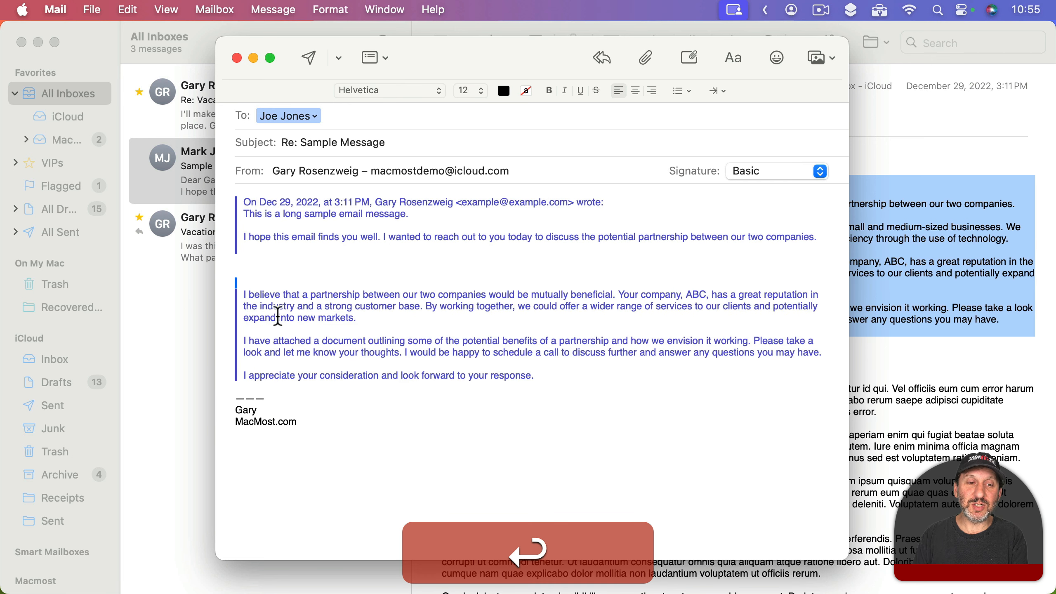
Delete the "I have attached a document" paragraph, split the quote before "I appreciate your consideration", and add blank lines around the signature
left_click_drag(241, 335, 244, 377)
key("BackSpace")
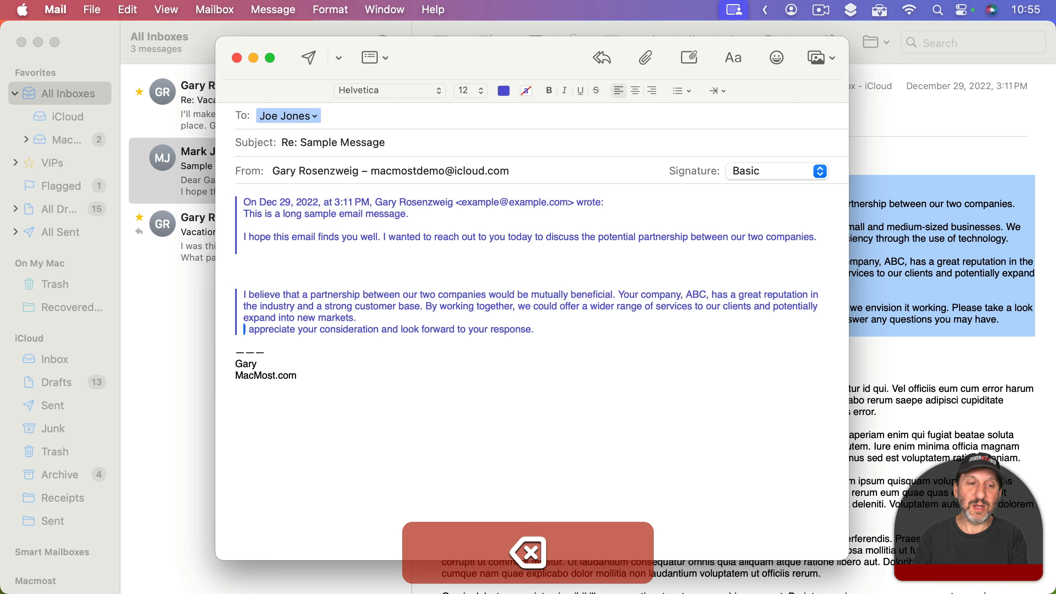
key("Return")
key("Return")
left_click(307, 367)
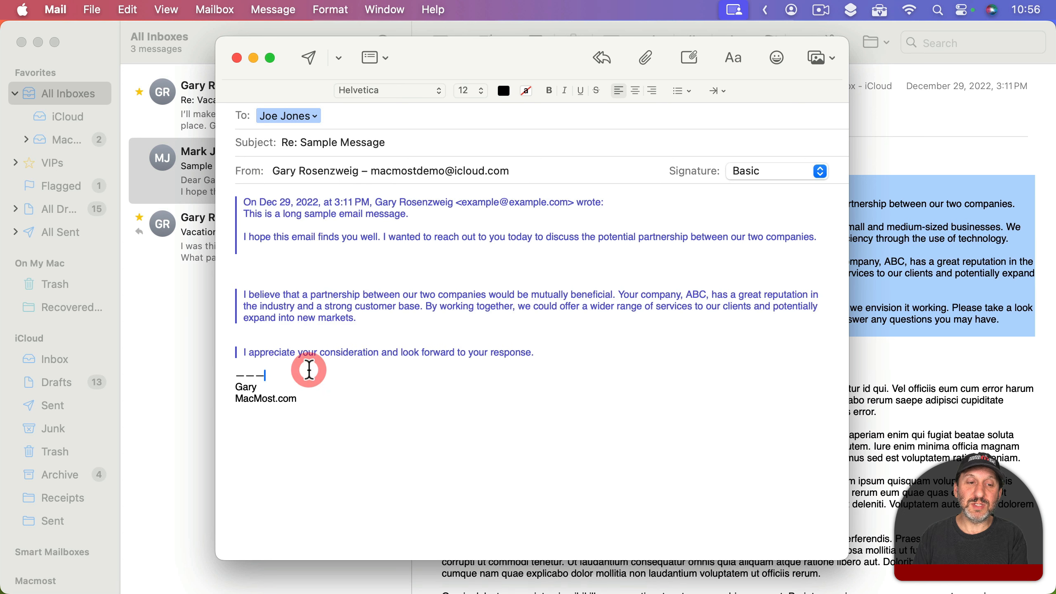
key("Return")
key("Return")
Enter the inline responses "a", "B" and "c" beneath the three quoted blocks, one in each gap
left_click(259, 267)
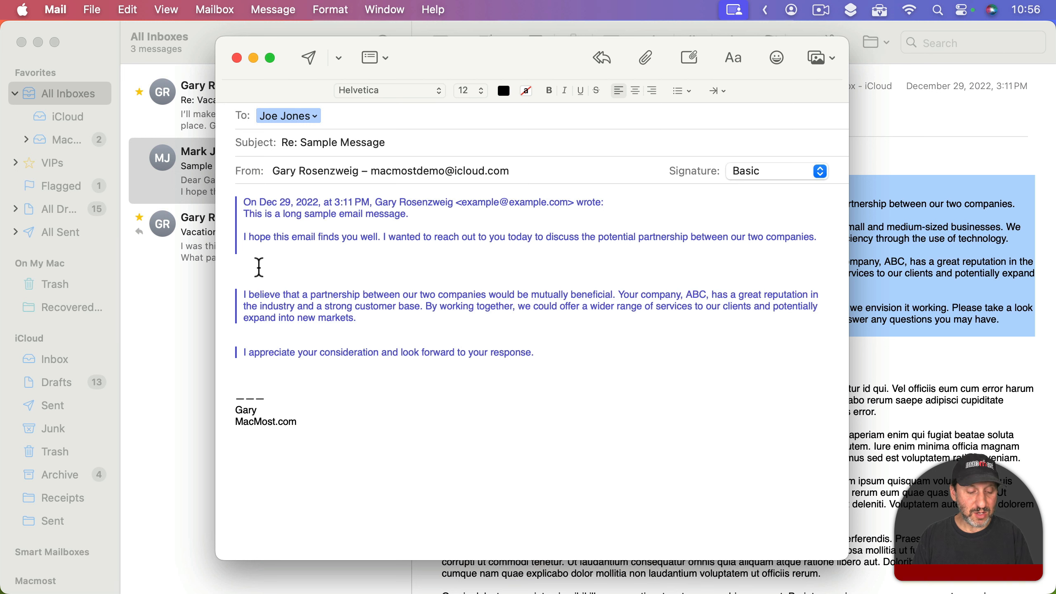
type("a")
left_click(252, 339)
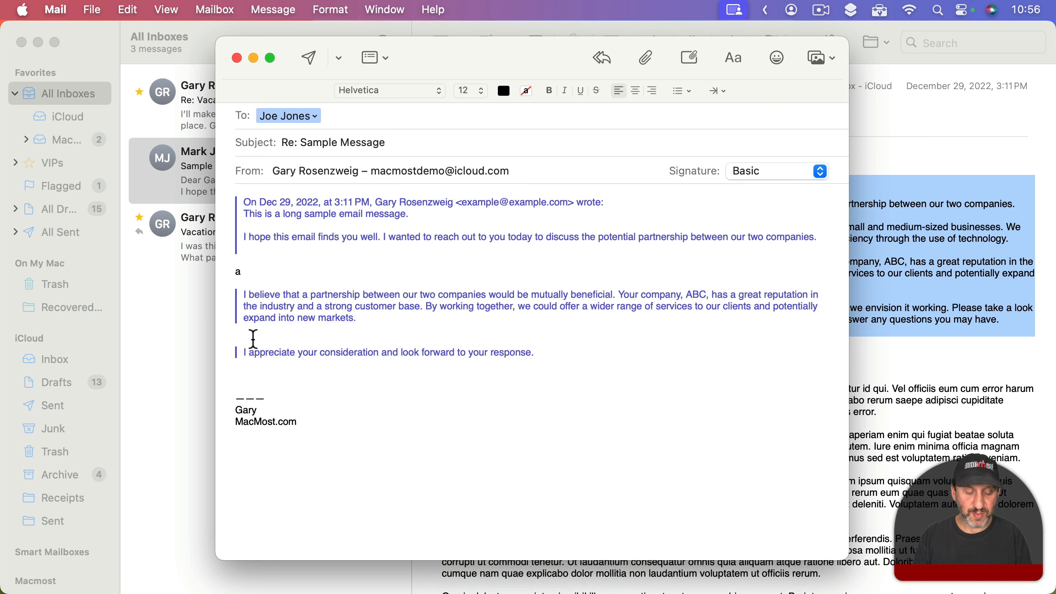
type("b")
key("Return")
left_click(262, 393)
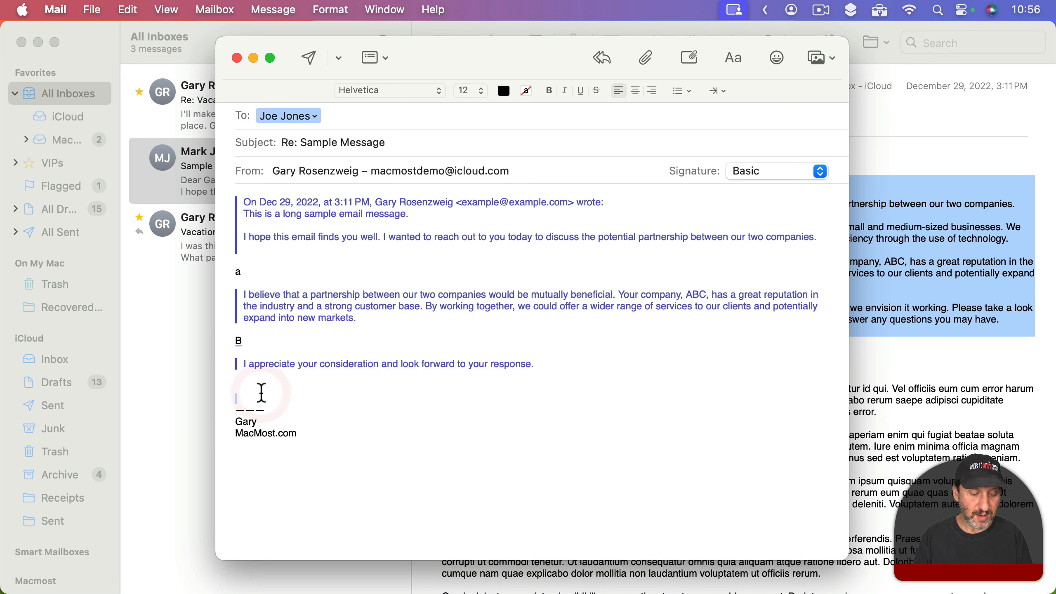
left_click(255, 385)
type("c")
key("Return")
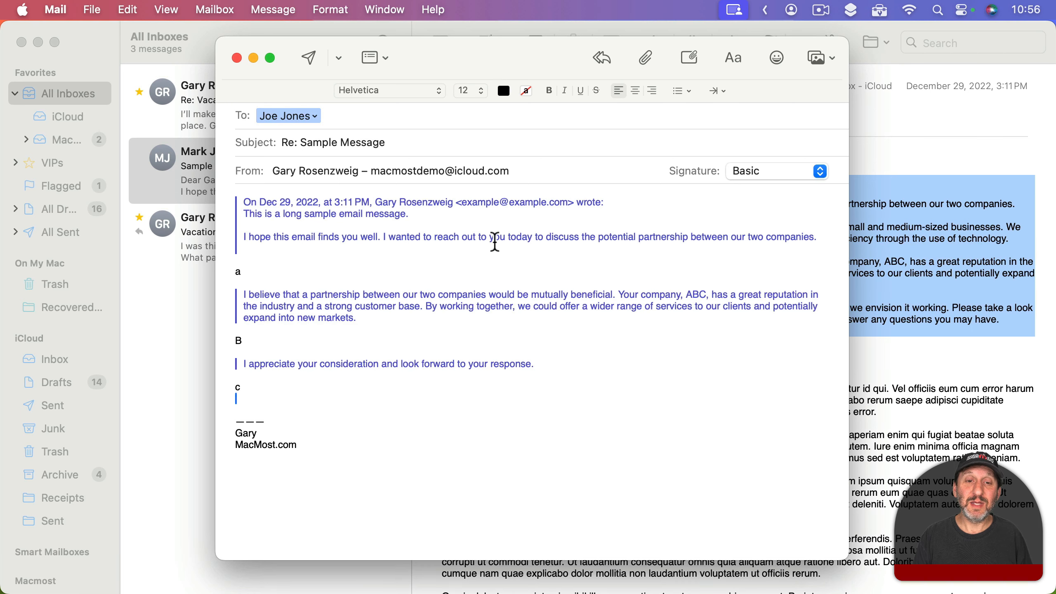
Make the quoted word "today" bold and dark orange
double_click(519, 238)
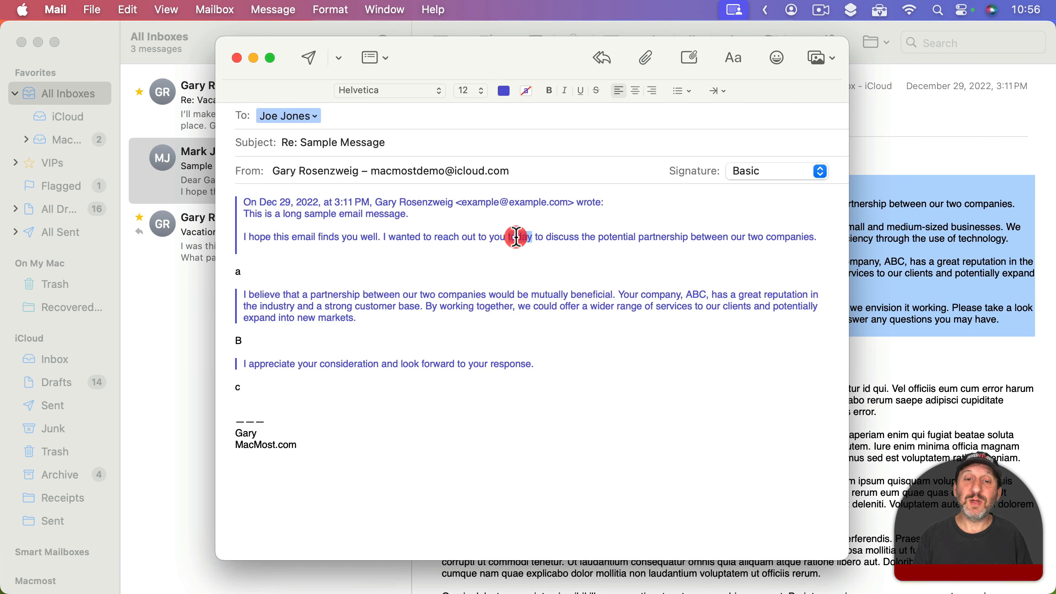
left_click(549, 91)
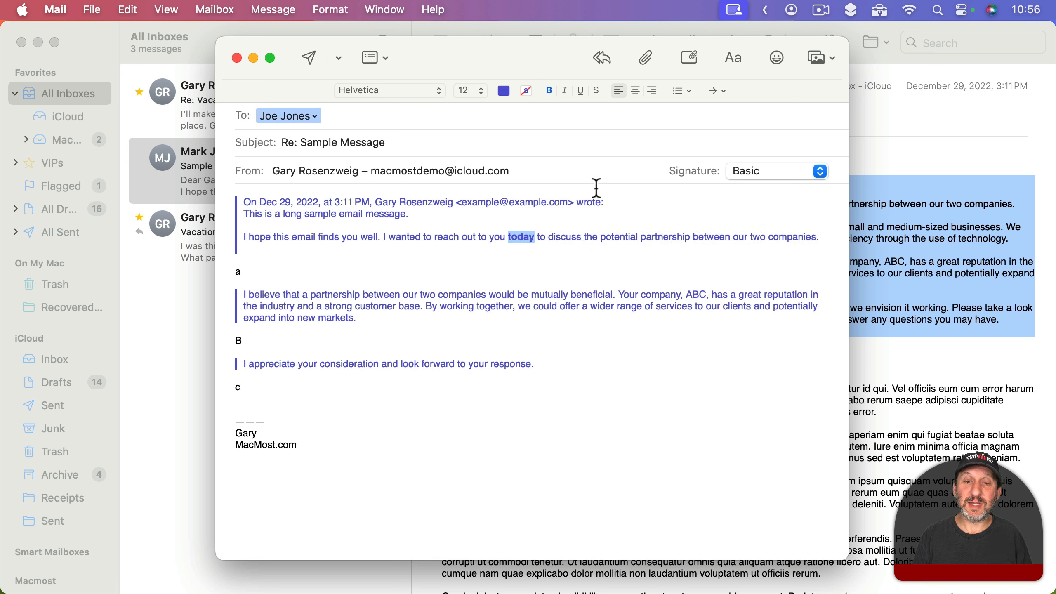
left_click(503, 91)
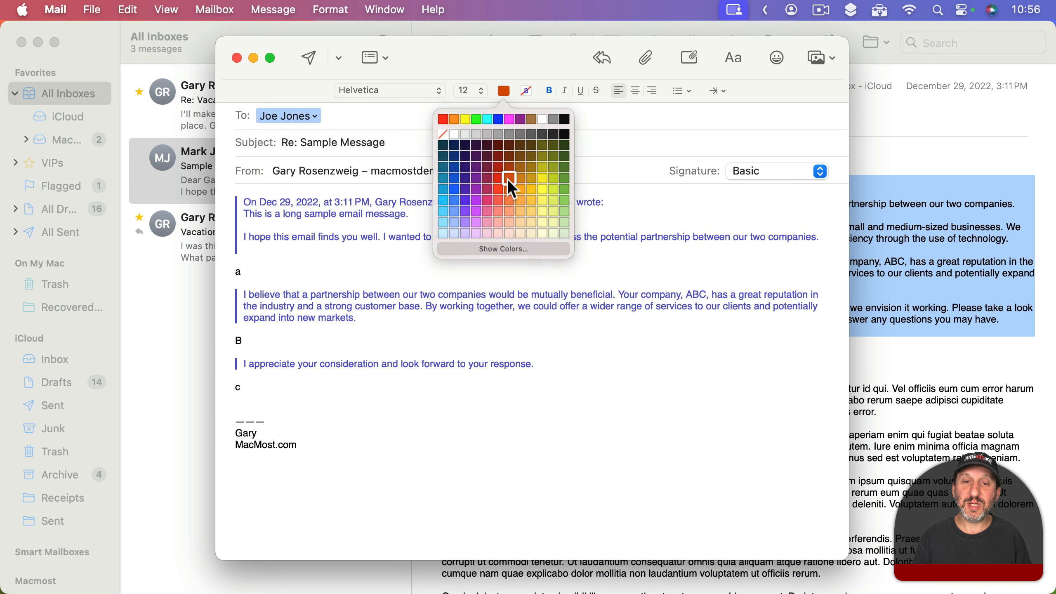
left_click(507, 180)
left_click(599, 255)
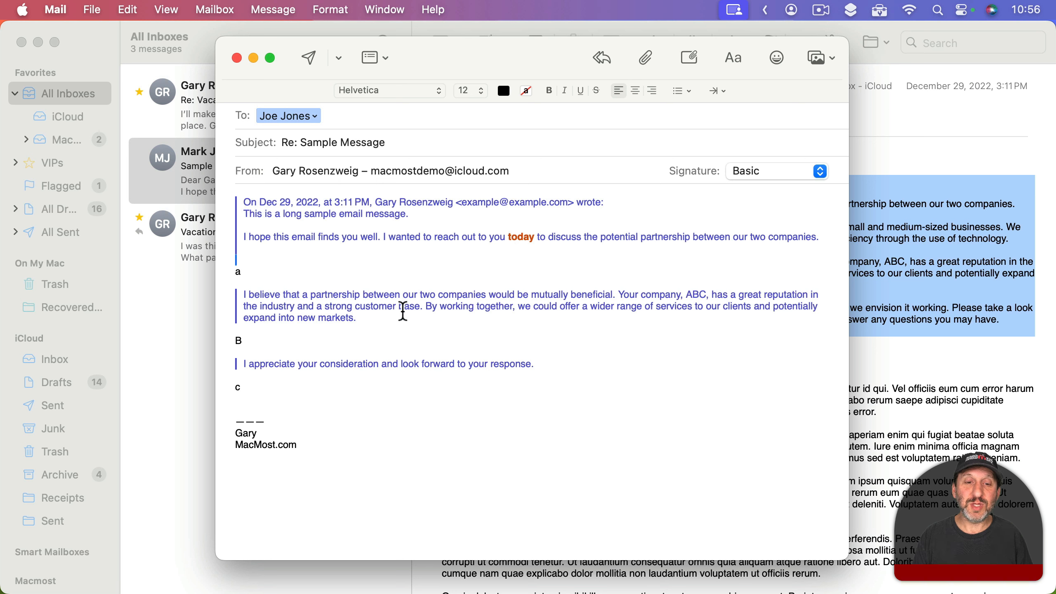
Format the quoted phrase "By working together," in magenta with underline and italics
left_click_drag(425, 309, 516, 309)
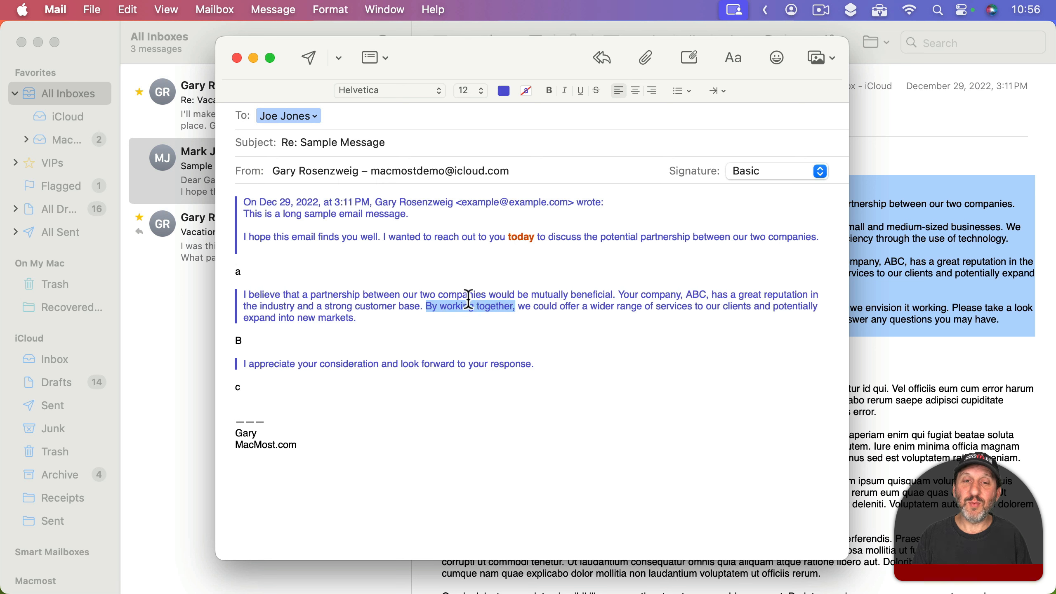
left_click(507, 91)
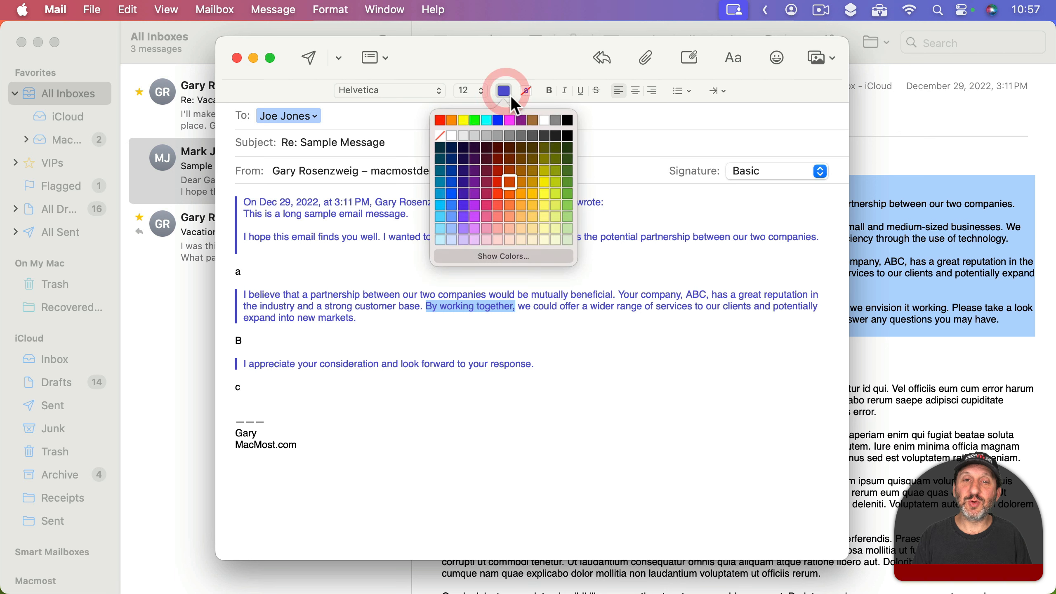
left_click(509, 117)
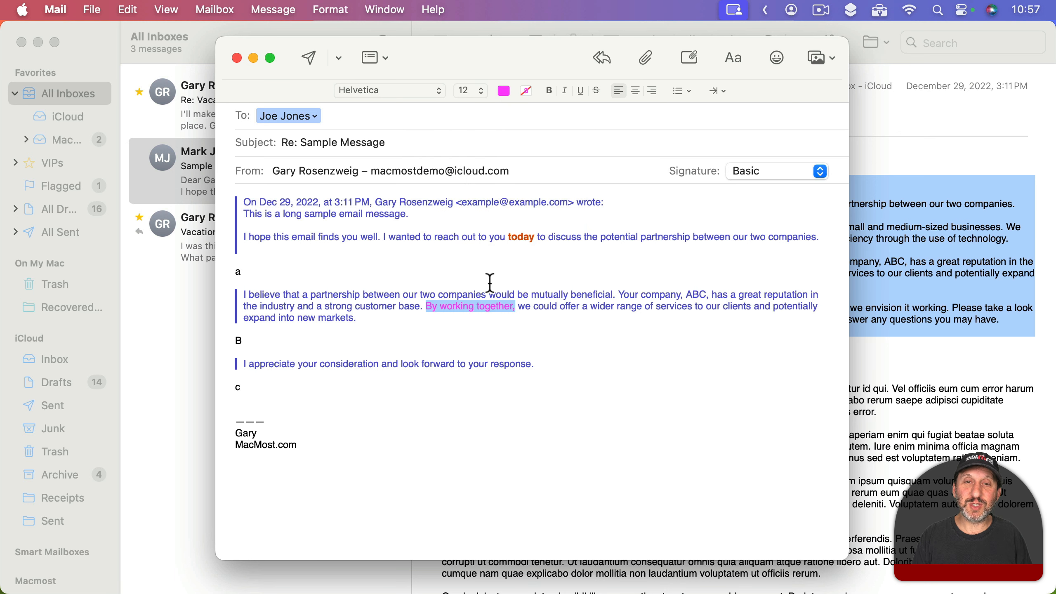
left_click(581, 90)
left_click(567, 90)
left_click(543, 272)
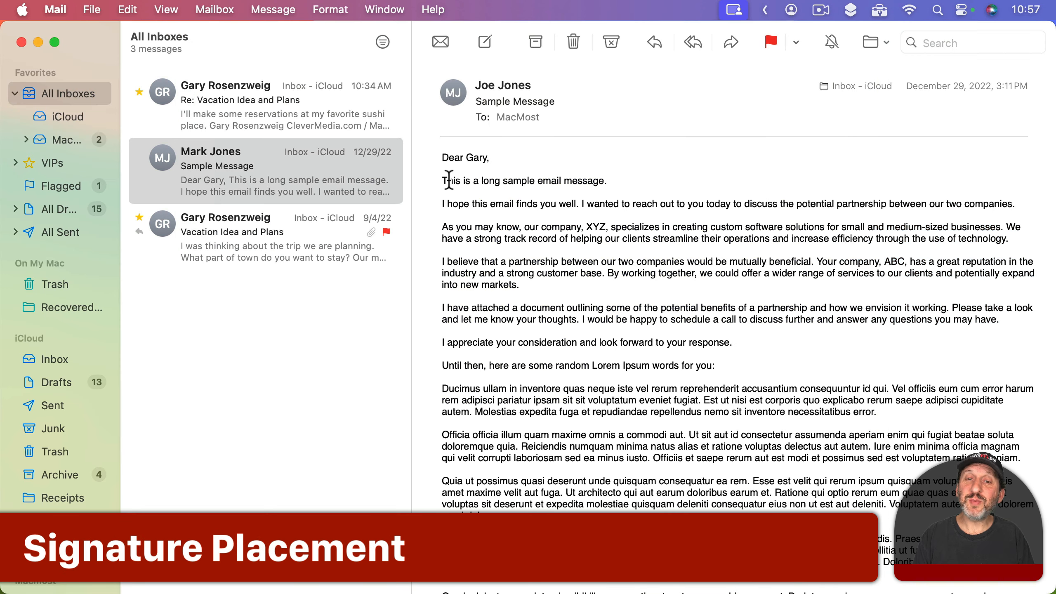
Reply to Sample Message quoting only "This is a long sample email message." and the "I hope this email finds you well" paragraph
left_click_drag(441, 182, 1023, 202)
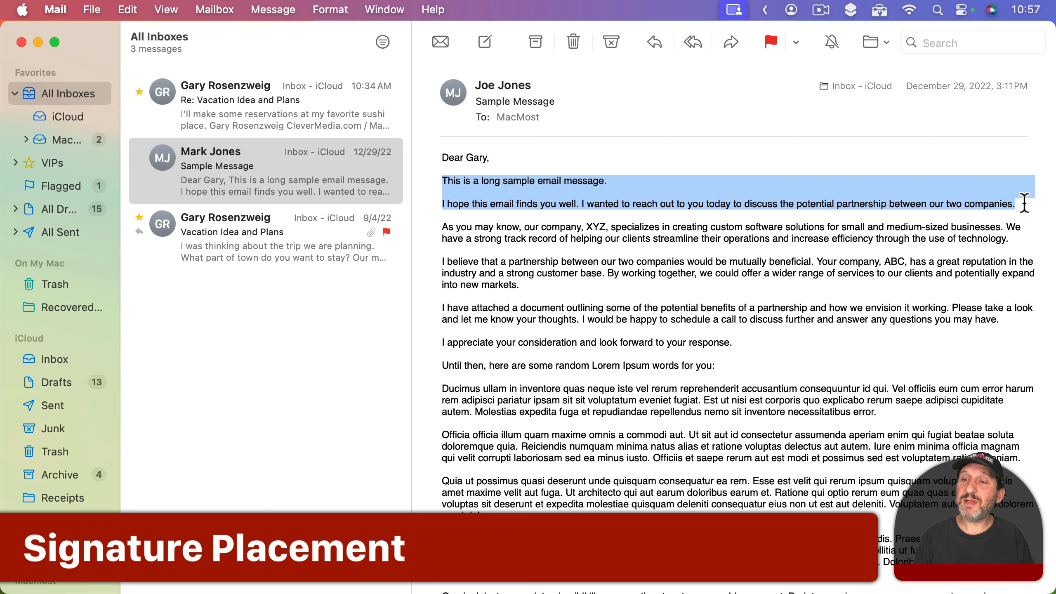
left_click(654, 42)
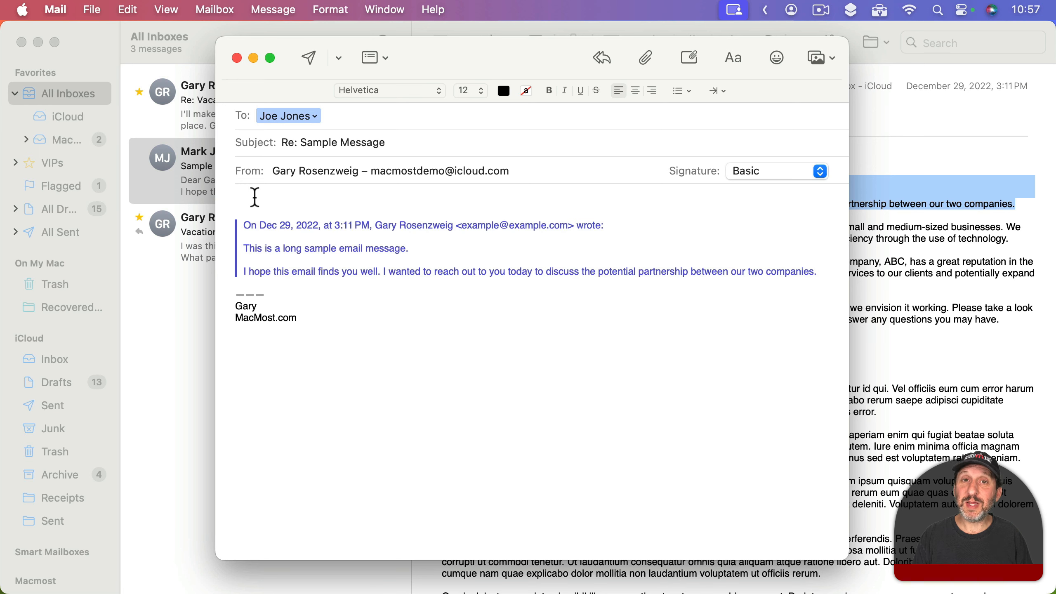
Turn on placing the signature above quoted text in the signature settings, and close the settings and the open reply draft
left_click(63, 8)
left_click(76, 56)
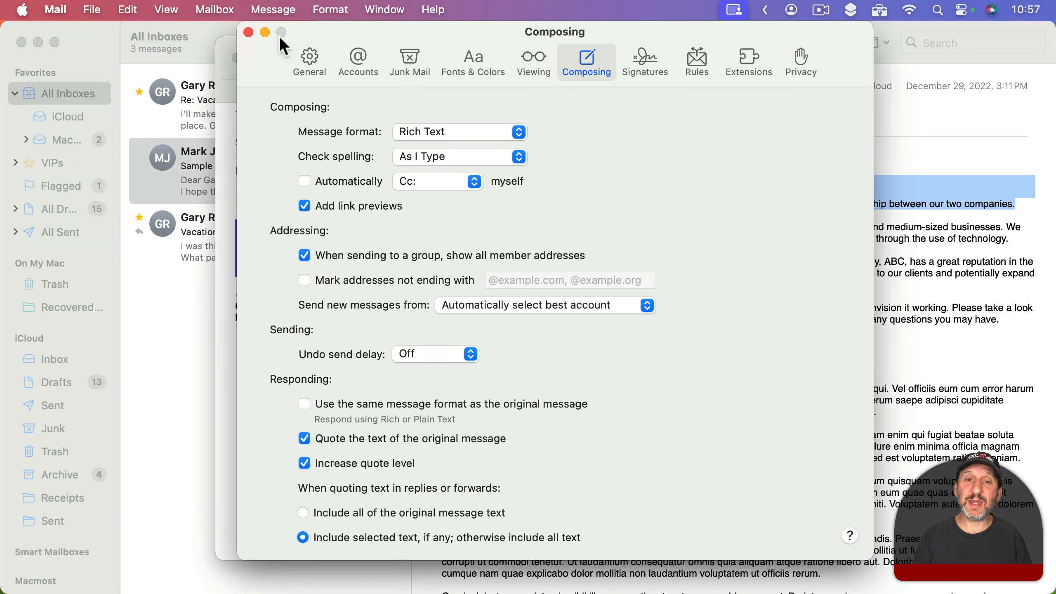
left_click(647, 62)
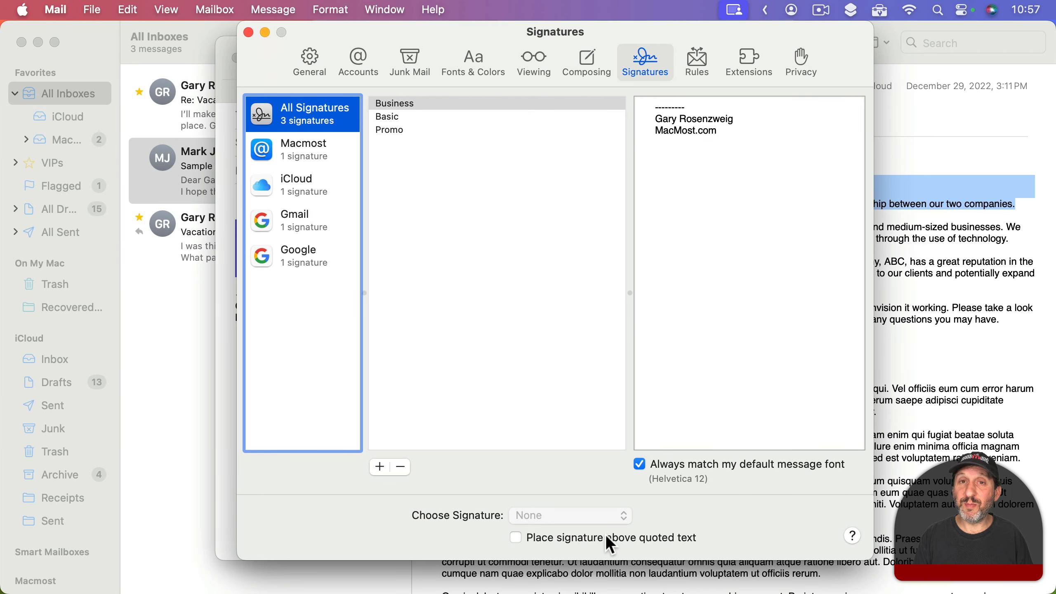
left_click(516, 537)
left_click(248, 33)
left_click(238, 59)
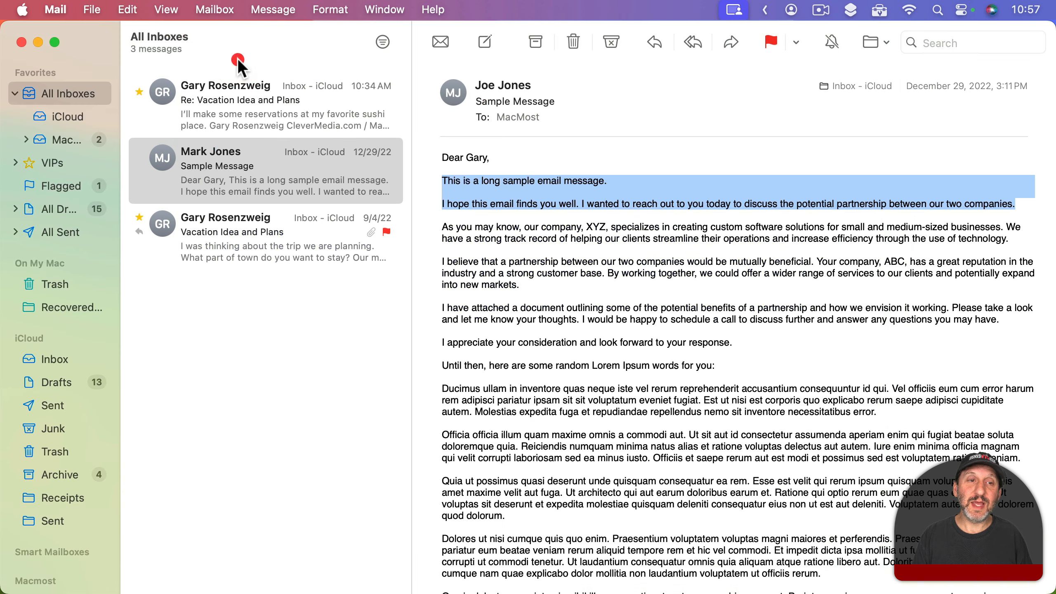
Reply to Sample Message again with the same quoted selection and check the signature's placement
left_click(654, 42)
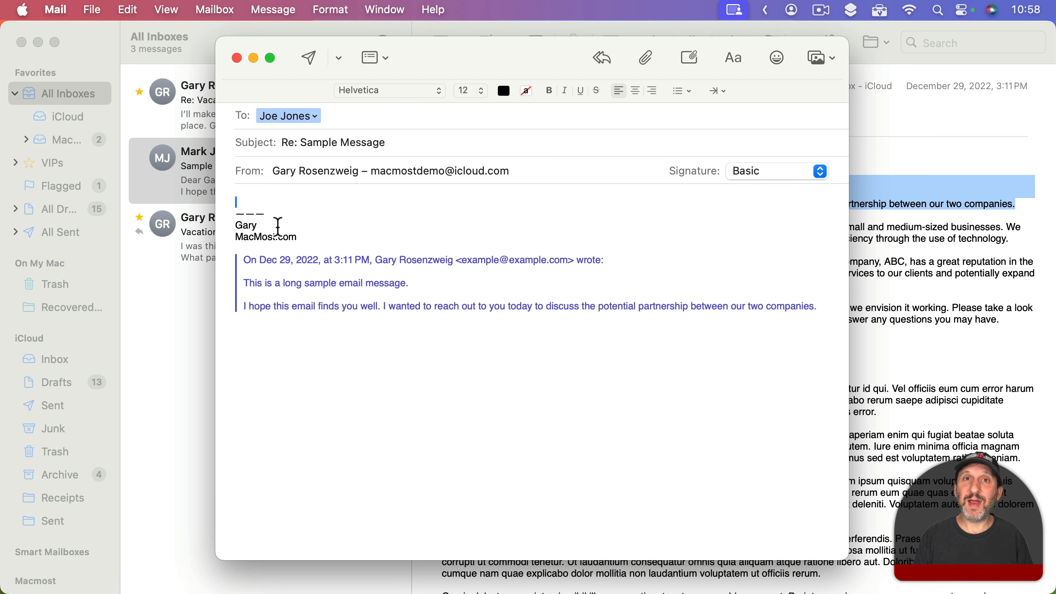
mouse_move(274, 226)
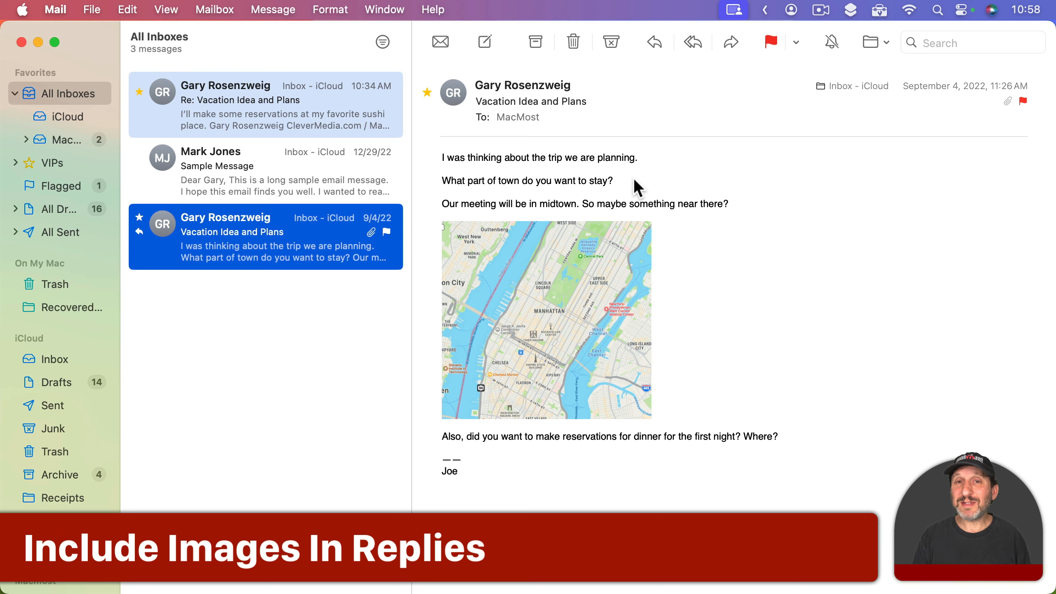
Open a reply to the "Vacation Idea and Plans" message to check how its image is quoted, and close the draft
left_click(659, 43)
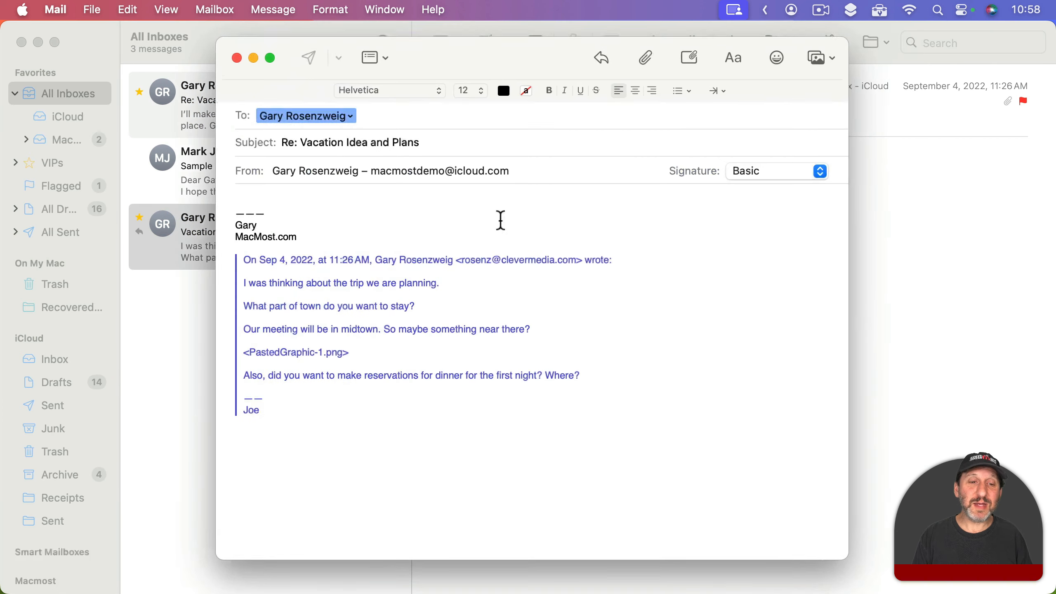
left_click(236, 56)
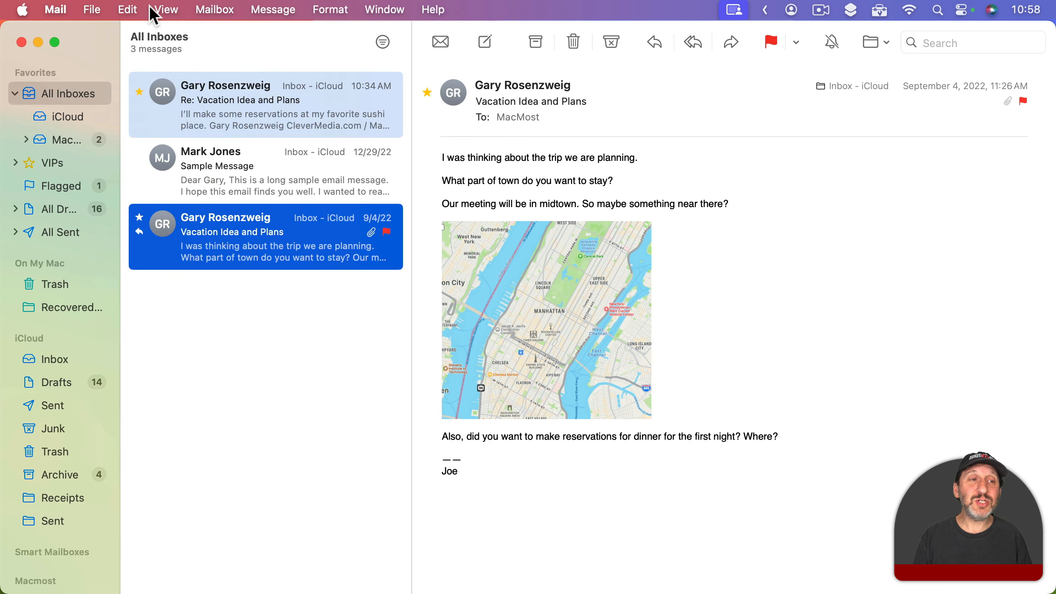
Set the option for including attachments with replies to Ask
left_click(124, 10)
mouse_move(188, 306)
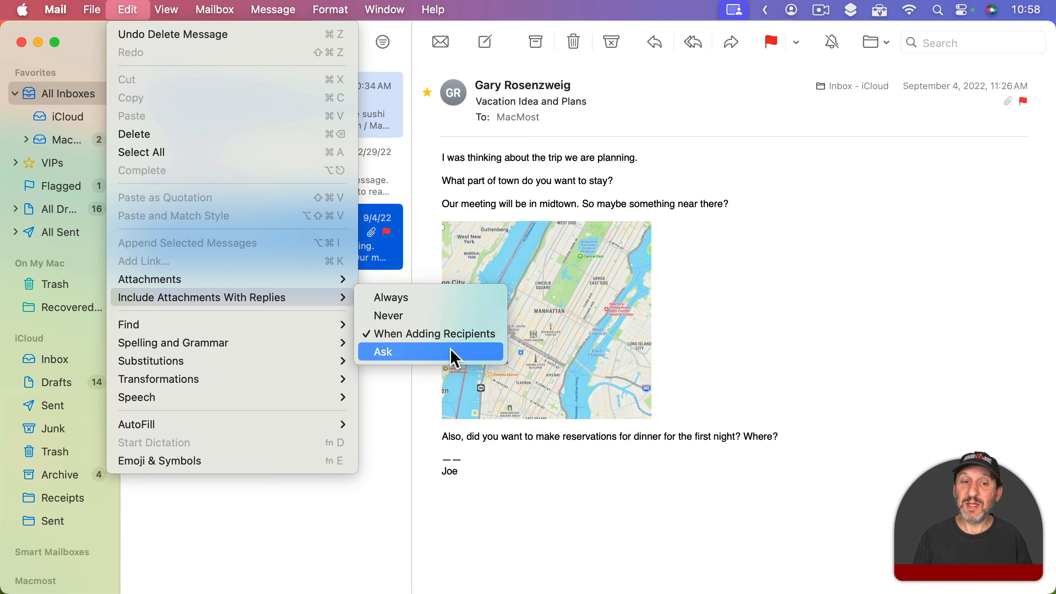
left_click(452, 352)
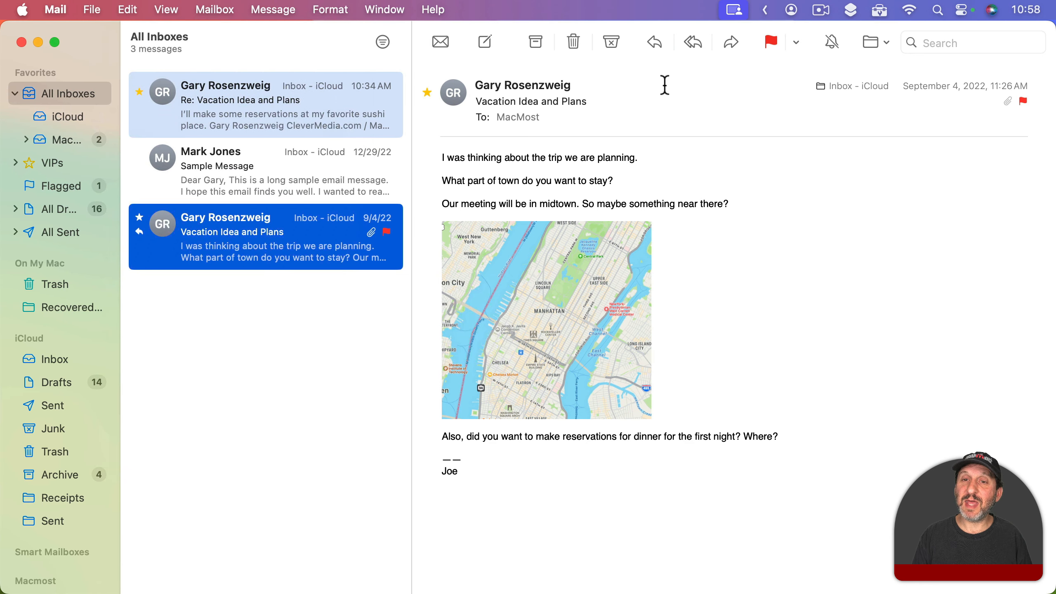
Reply to the "Vacation Idea and Plans" message with the original attachments included, and view the map image in the quote
left_click(658, 48)
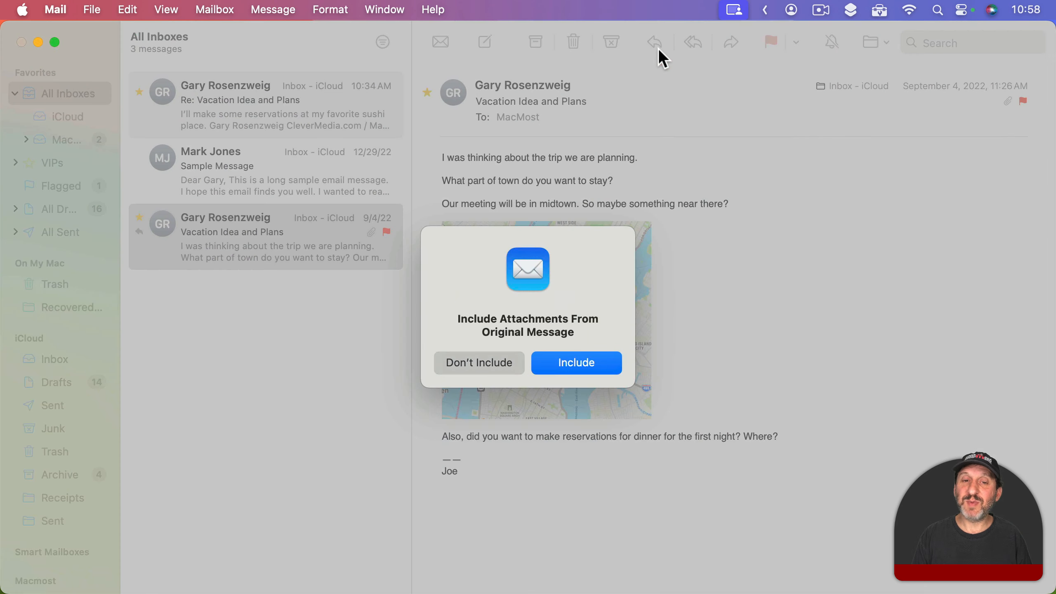
left_click(581, 360)
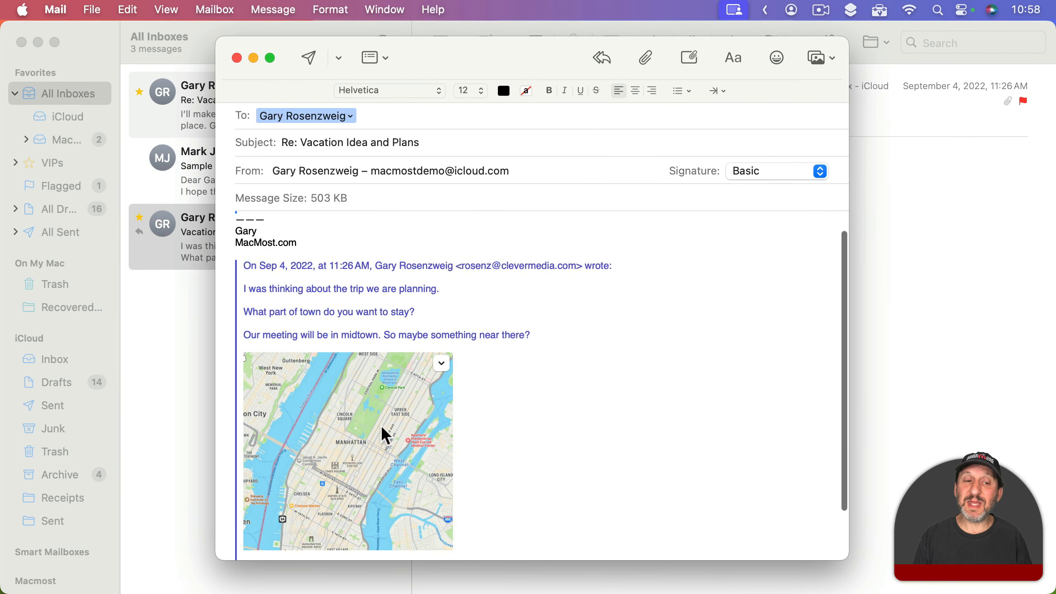
scroll(381, 426, "down", 4)
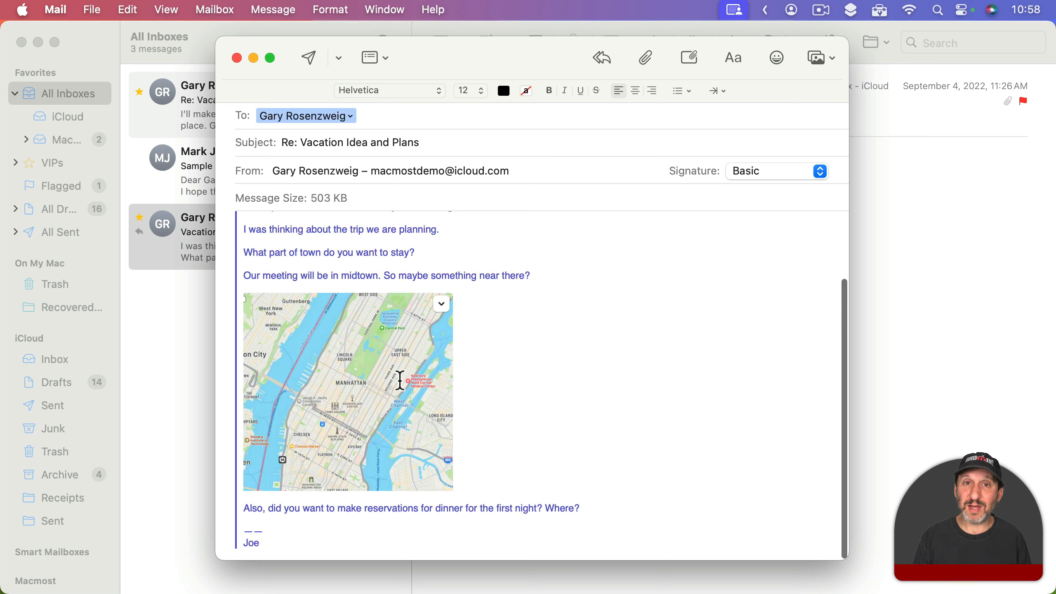
Make the word "midtown" bold in the quoted sentence above the map image
left_click_drag(246, 276, 511, 275)
double_click(359, 275)
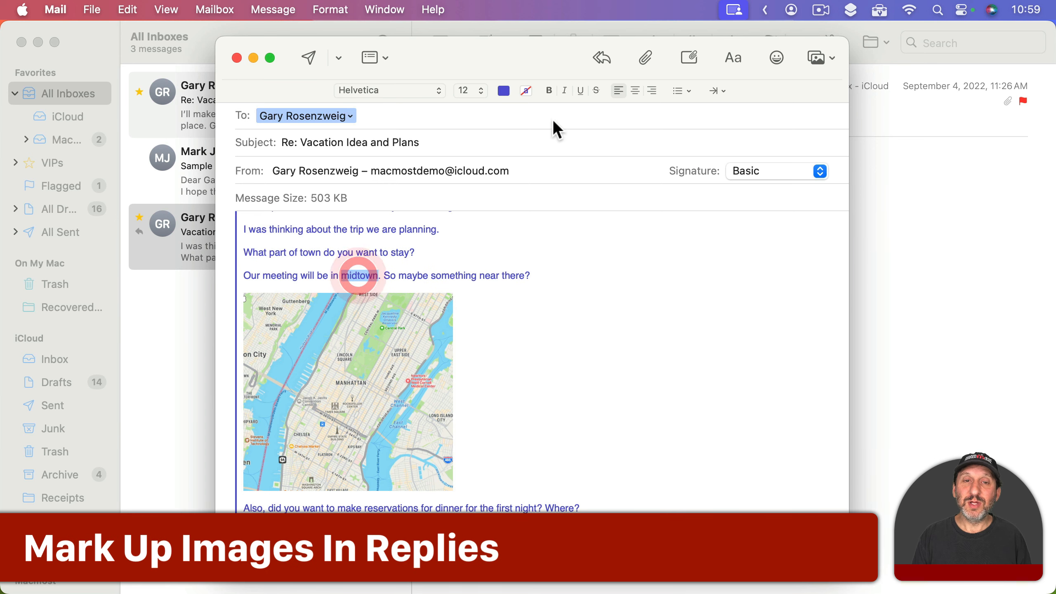
left_click(549, 92)
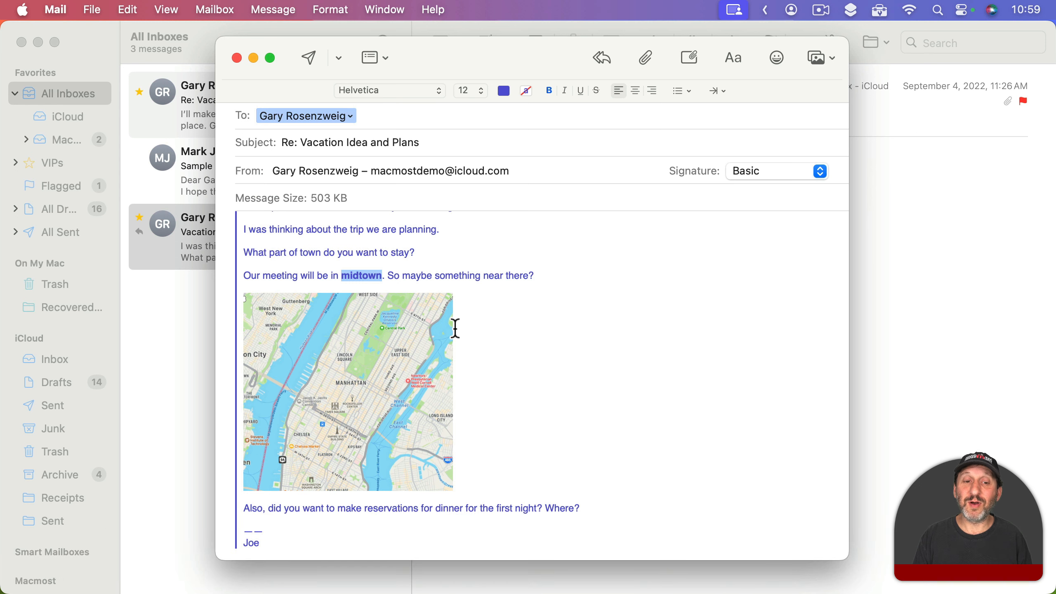
left_click(322, 356)
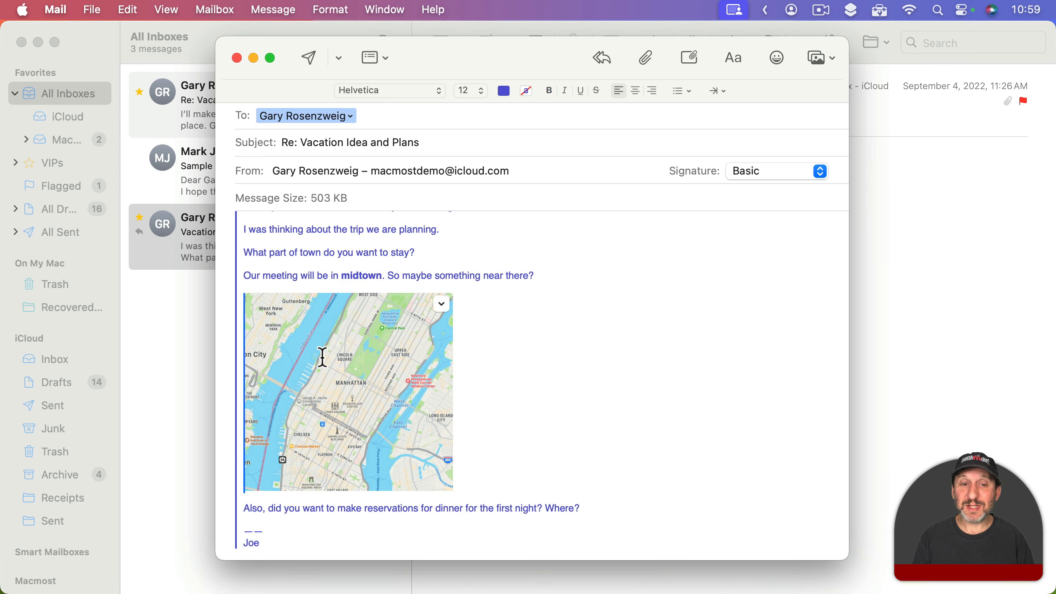
Mark up the quoted map image with a short arrow running diagonally down to Times Square
left_click(442, 302)
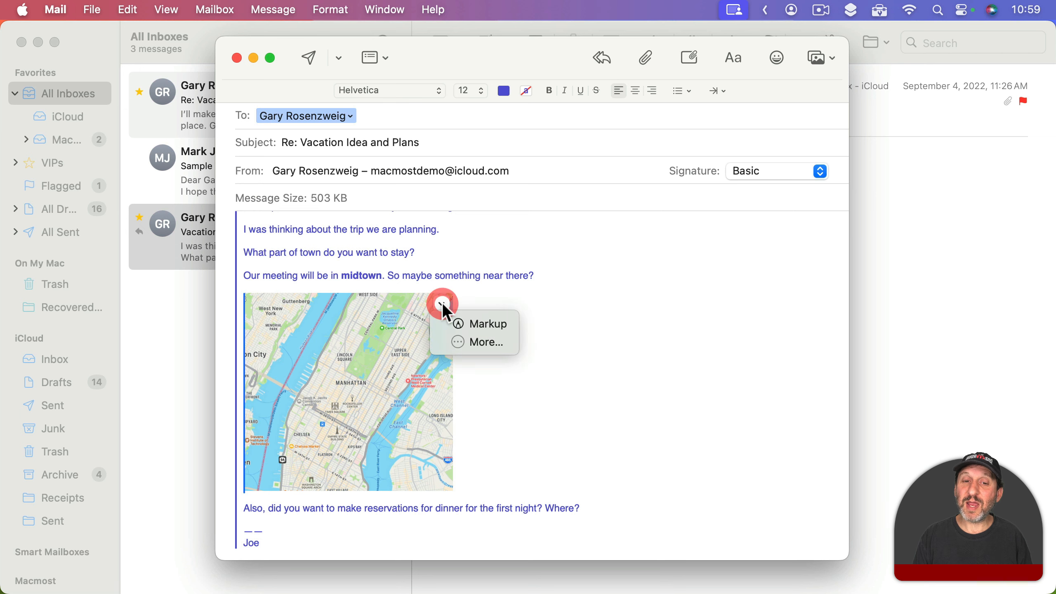
left_click(469, 324)
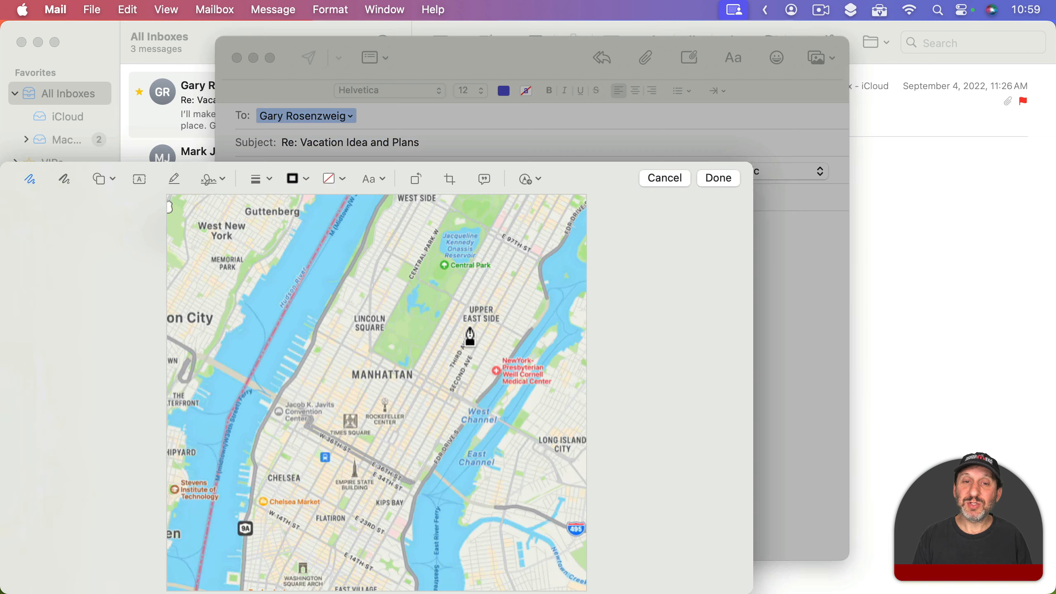
left_click(108, 180)
left_click(109, 211)
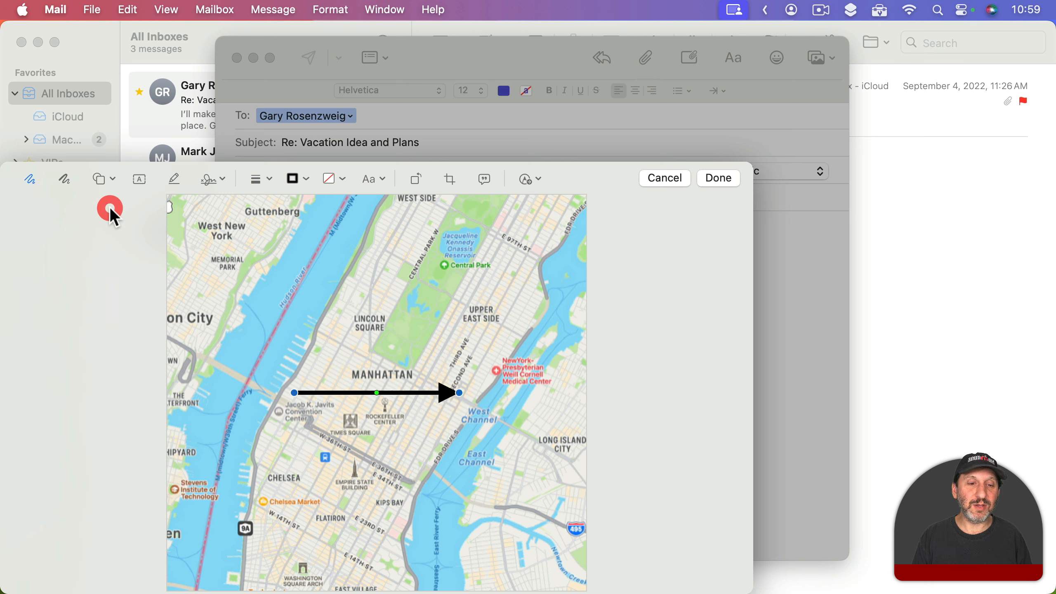
left_click_drag(456, 395, 332, 413)
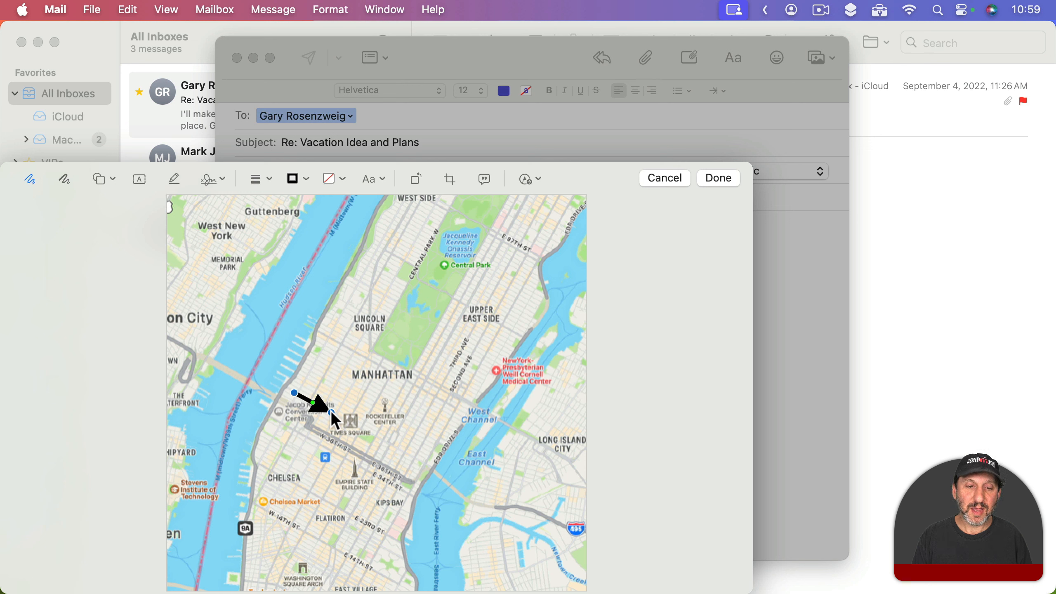
Color the arrow on the map red and apply the markup to the image in the reply
left_click(302, 176)
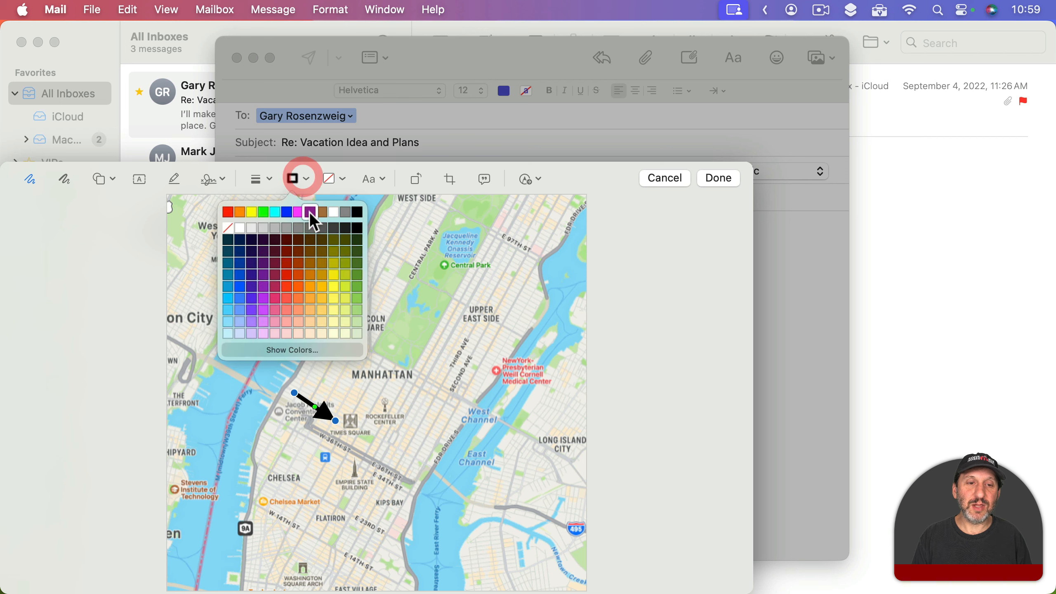
left_click(257, 213)
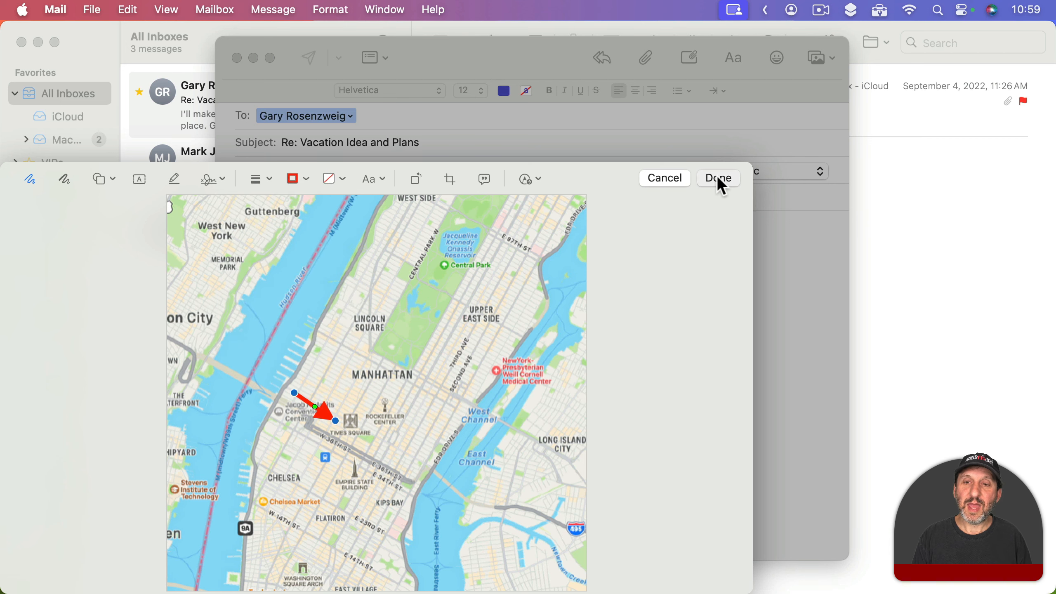
left_click(721, 186)
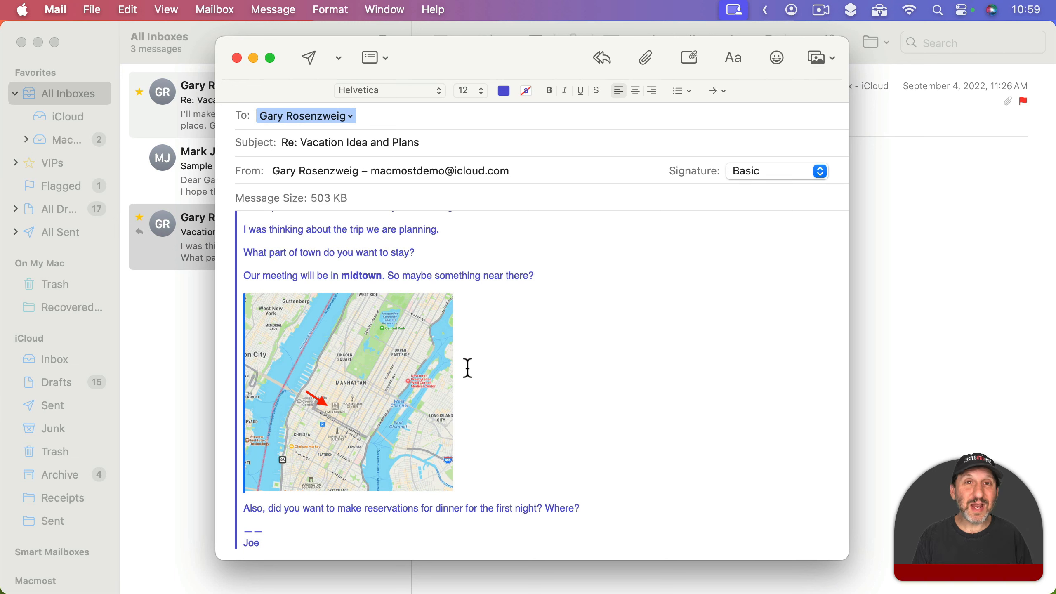
mouse_move(361, 378)
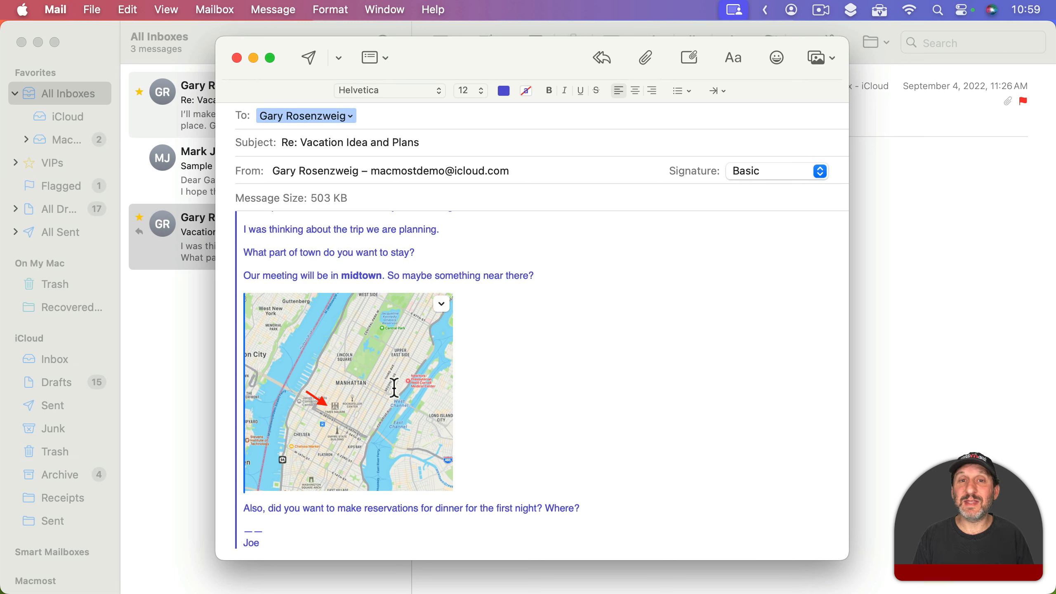